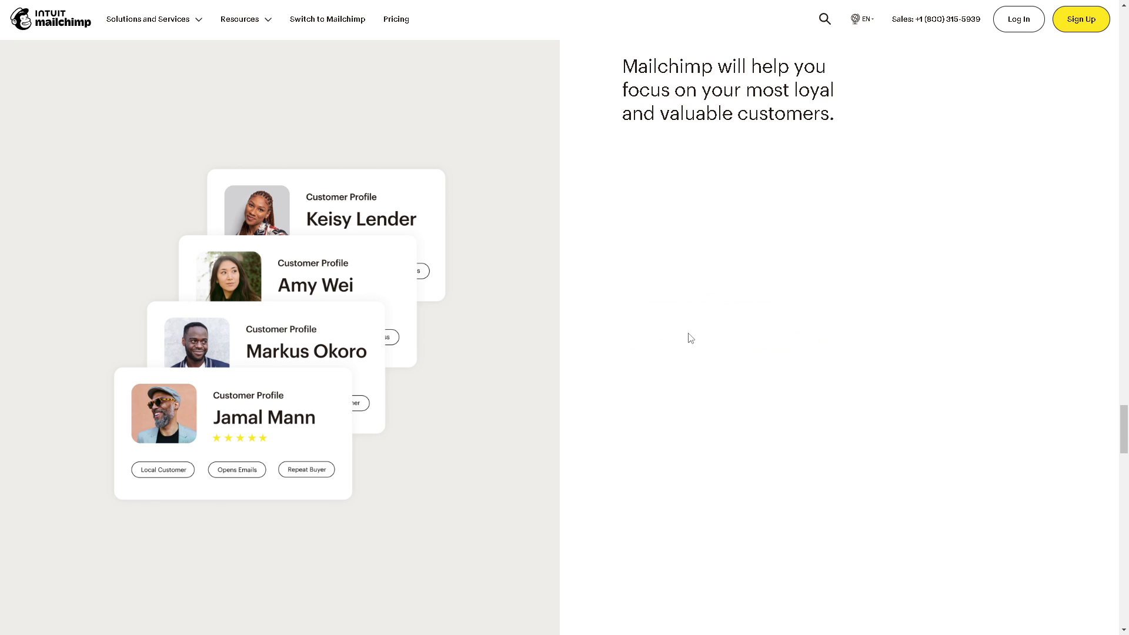
pyautogui.scroll(-3, 712, 329)
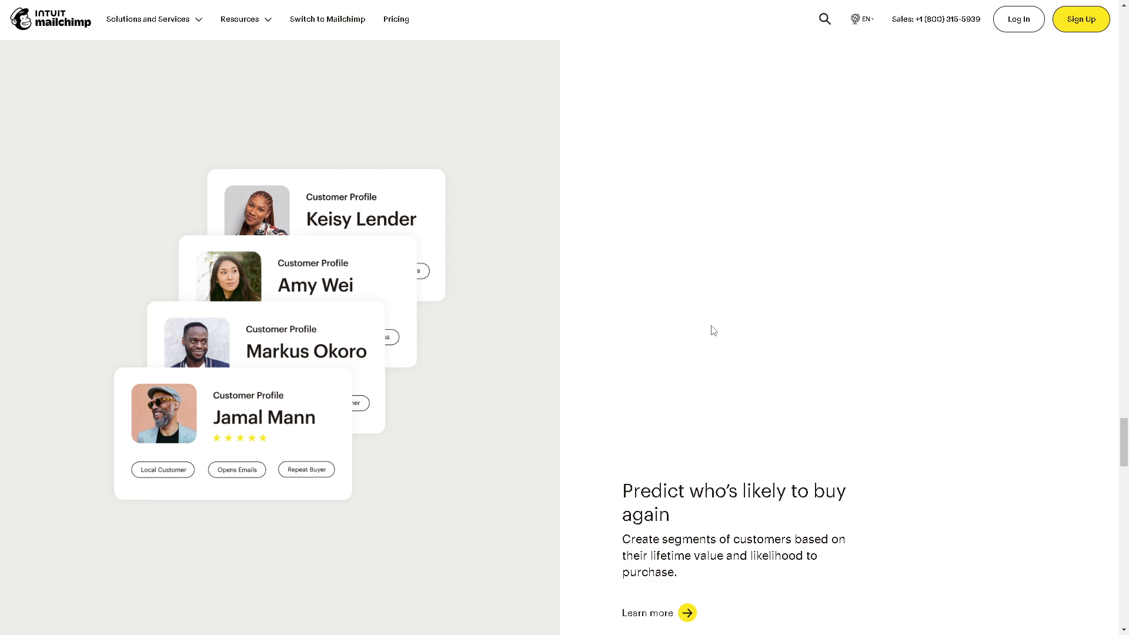
pyautogui.scroll(-1, 713, 331)
pyautogui.scroll(-1, 714, 328)
pyautogui.scroll(-2, 718, 326)
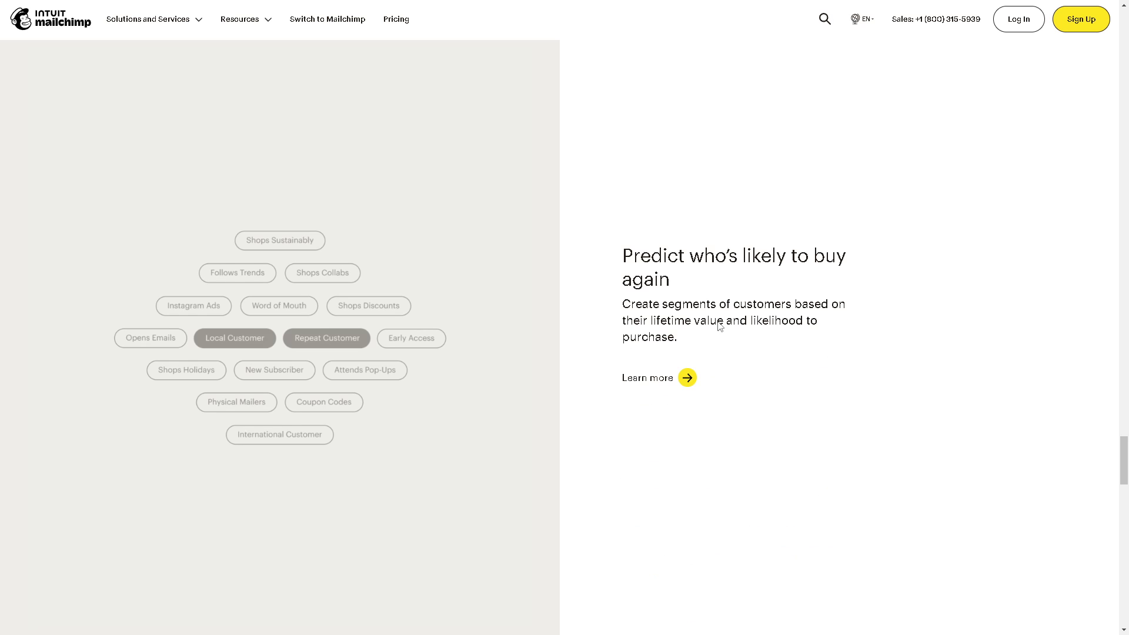
pyautogui.scroll(-1, 717, 325)
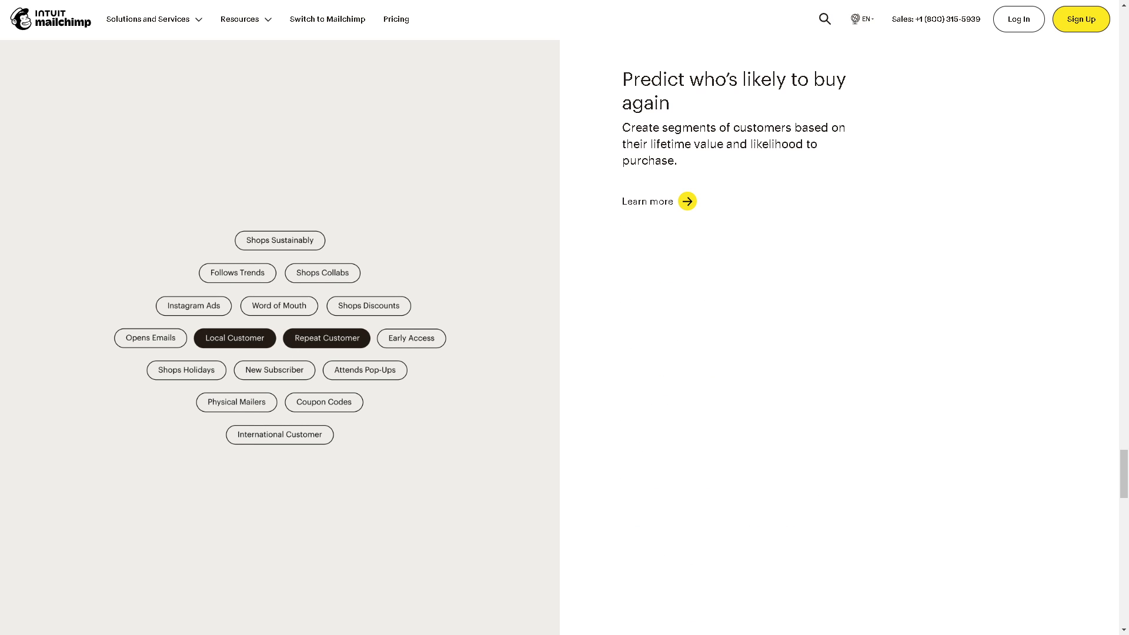
pyautogui.scroll(5, 718, 325)
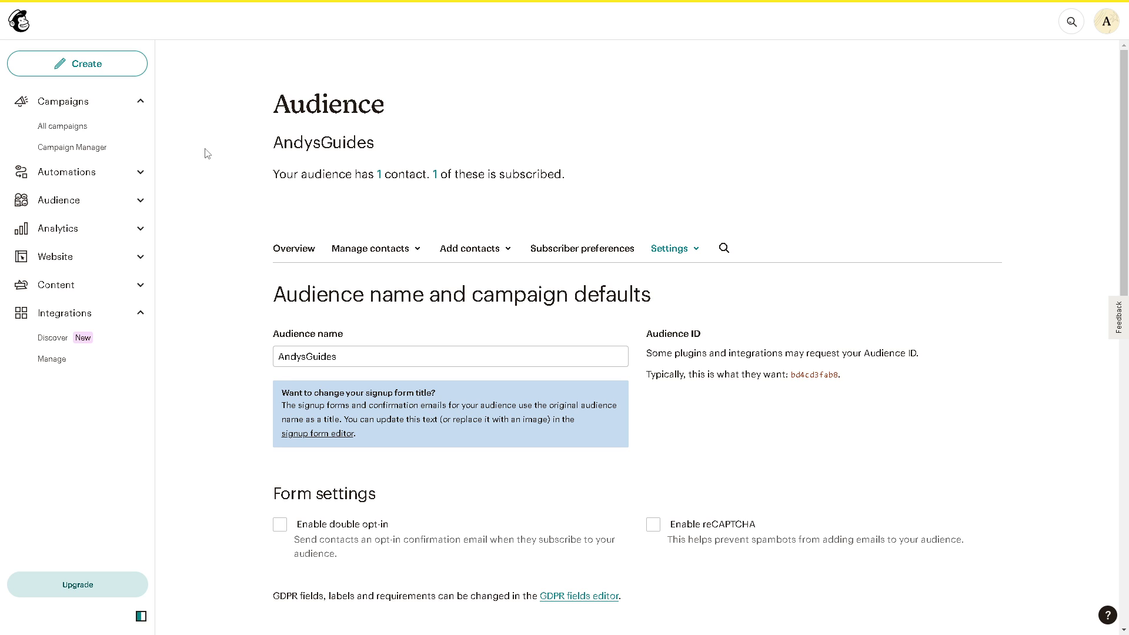
# Start something new from the Create option in Mailchimp's left sidebar
pyautogui.click(119, 74)
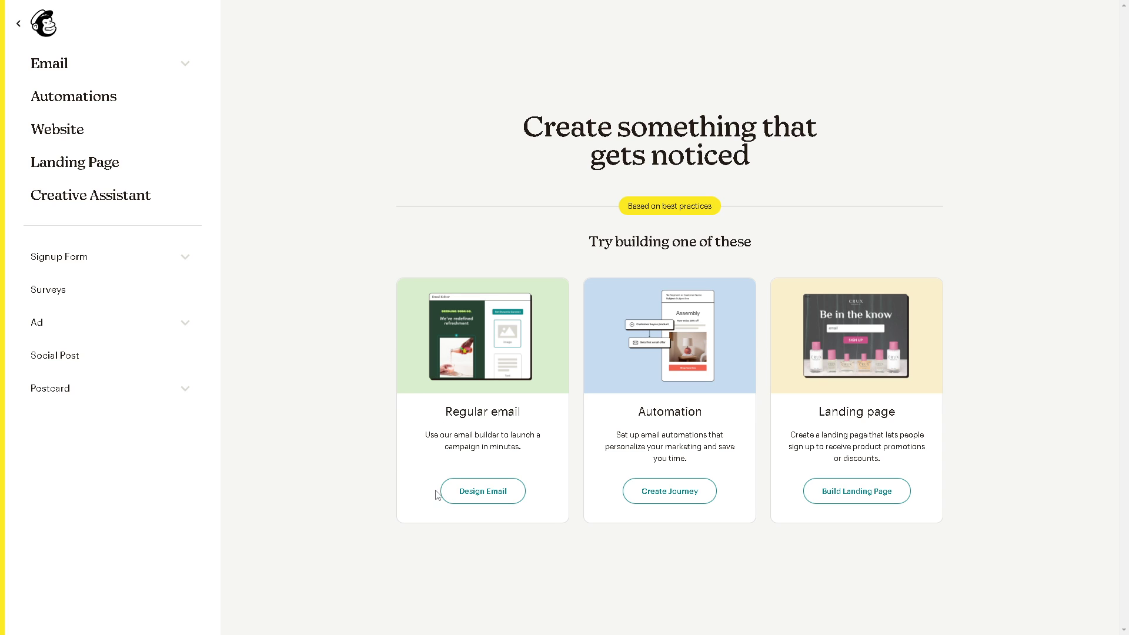
# Create an untitled regular email draft and move on to designing its content
pyautogui.click(483, 494)
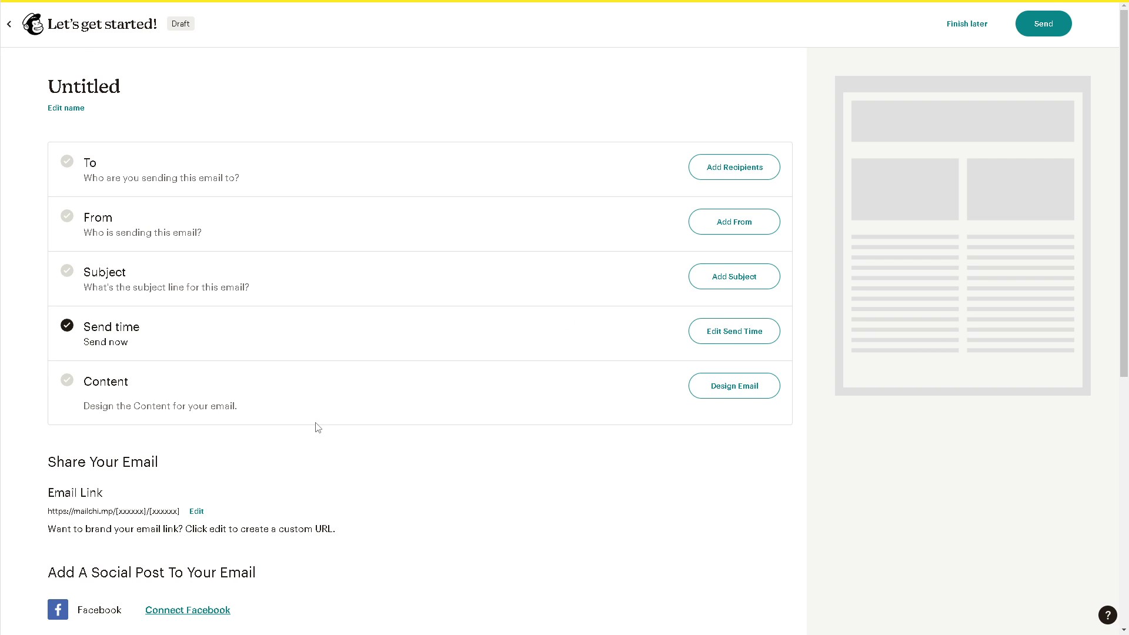
pyautogui.scroll(-1, 320, 427)
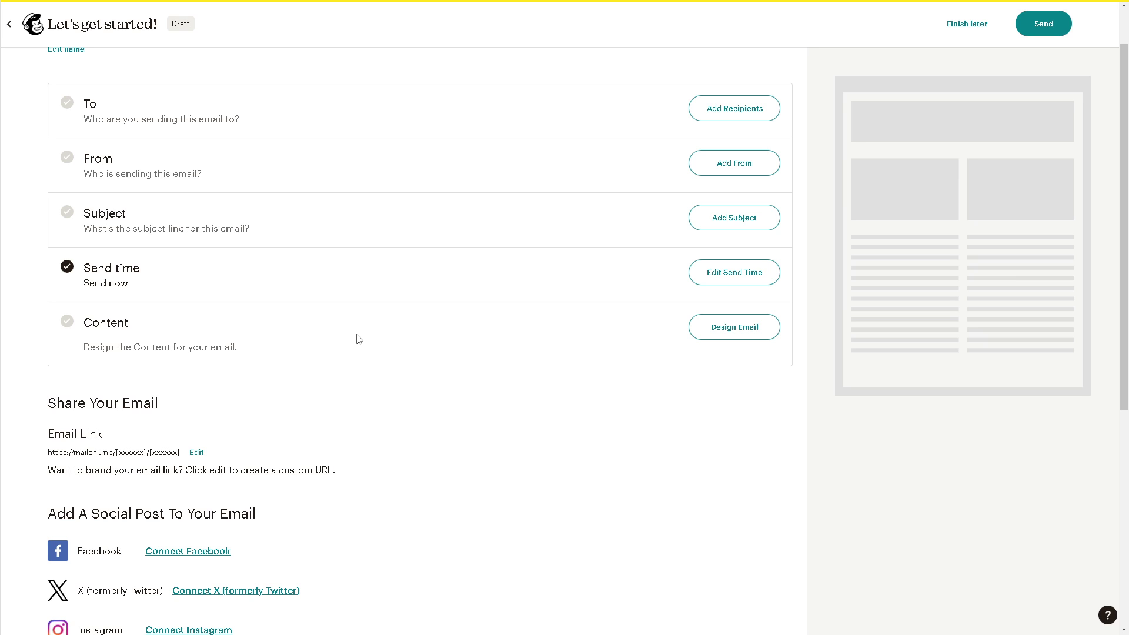
pyautogui.click(726, 336)
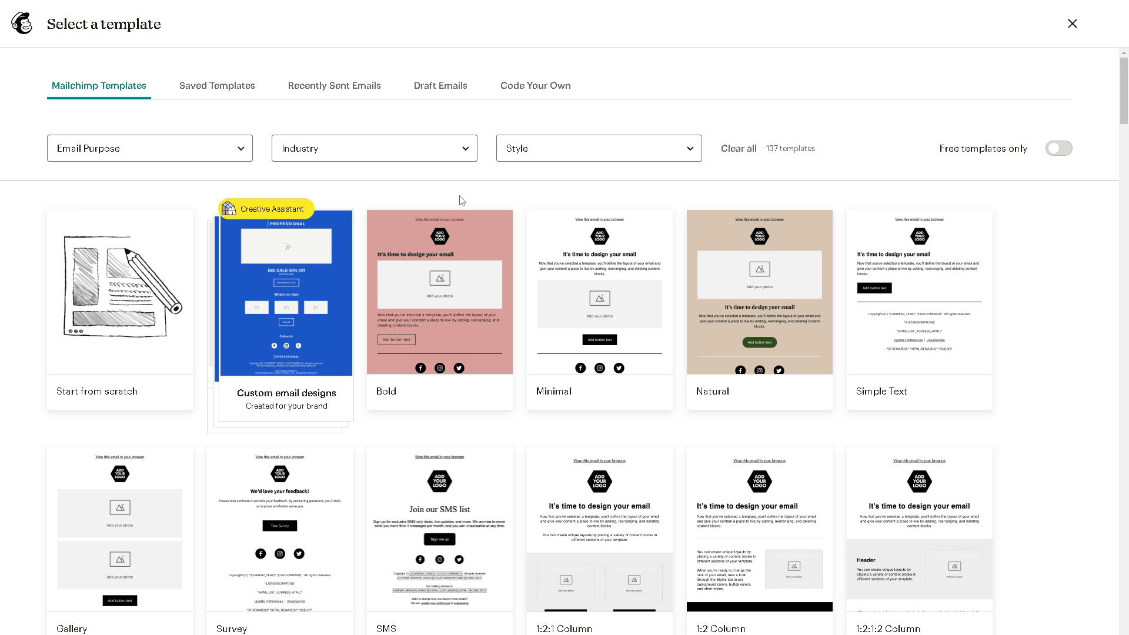
# Filter the template gallery to free templates only, then look through Saved Templates
pyautogui.click(1062, 152)
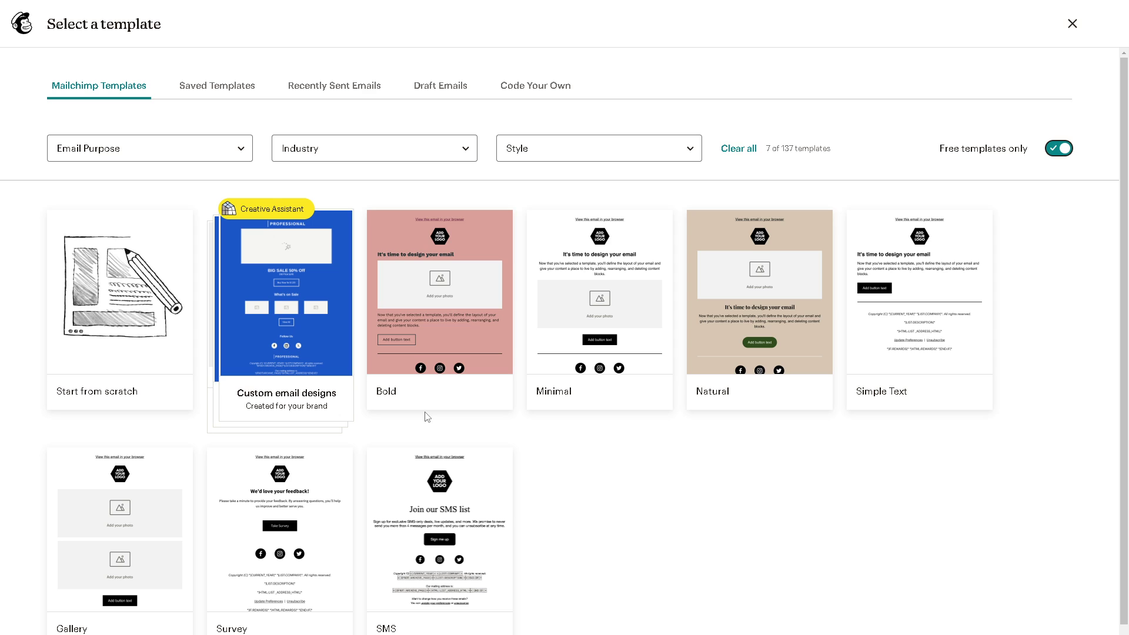
pyautogui.click(1055, 154)
pyautogui.scroll(-1, 598, 372)
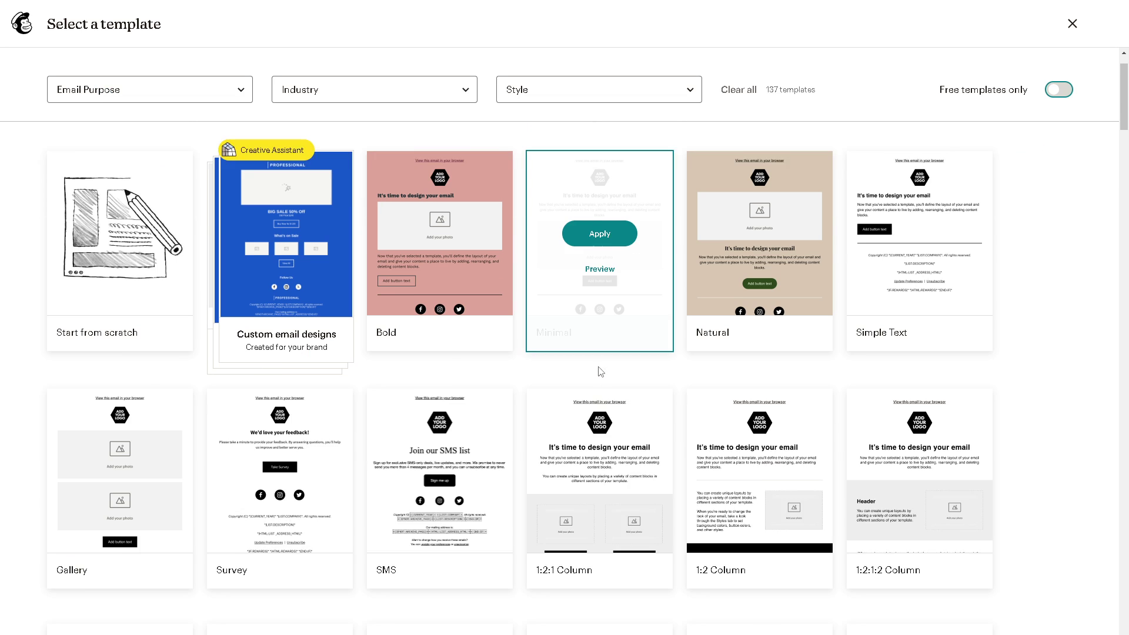
pyautogui.scroll(-1, 599, 371)
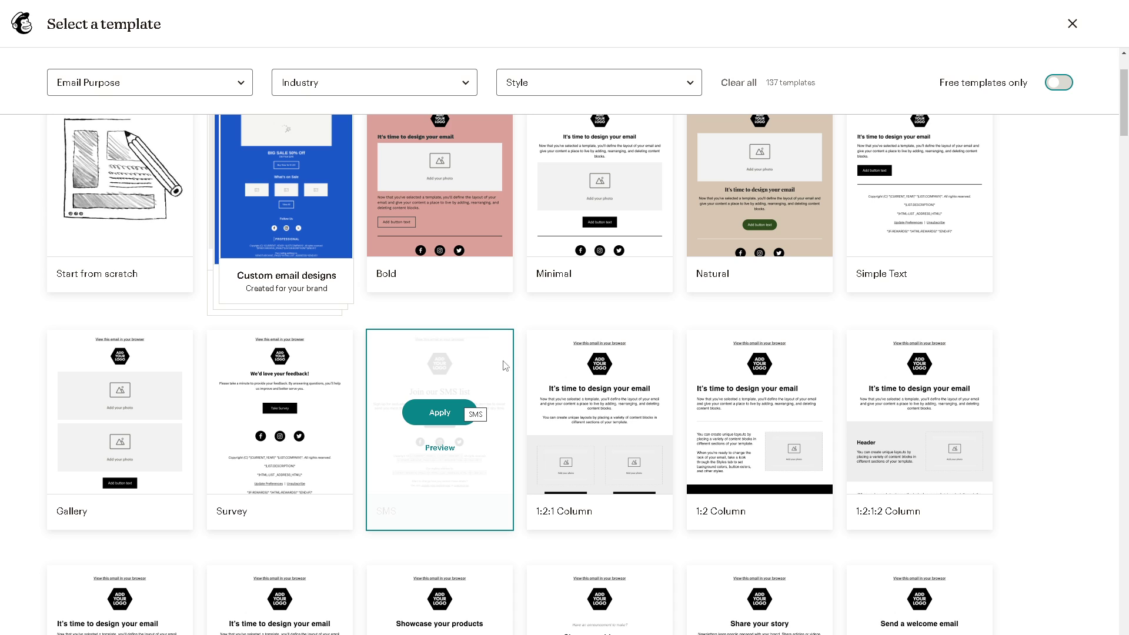
pyautogui.scroll(2, 509, 358)
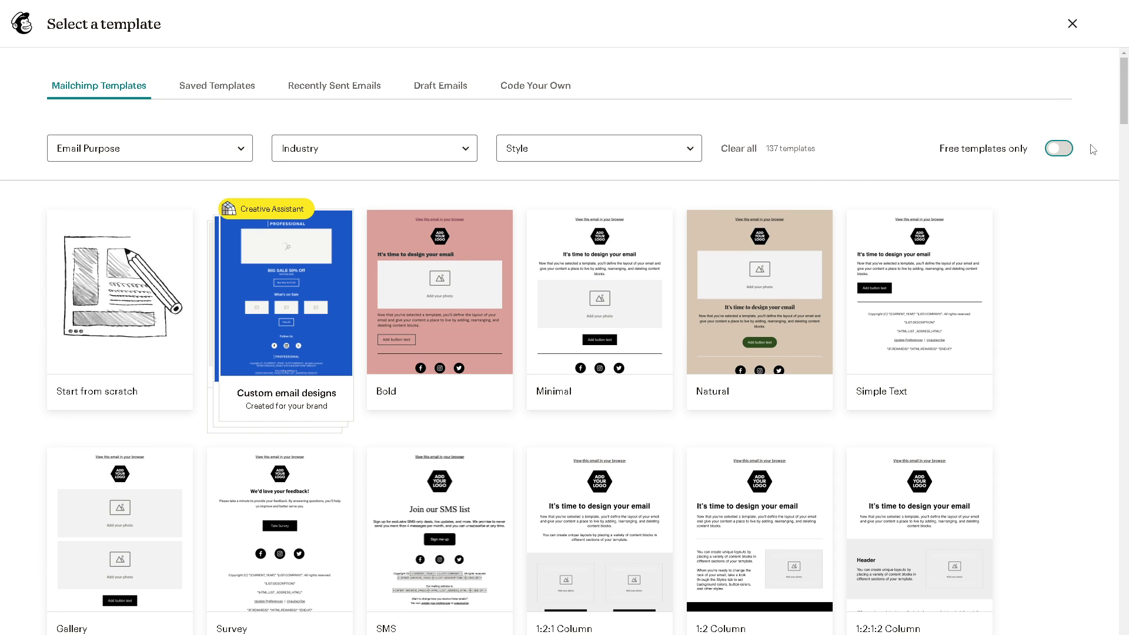
pyautogui.click(1071, 155)
pyautogui.click(220, 88)
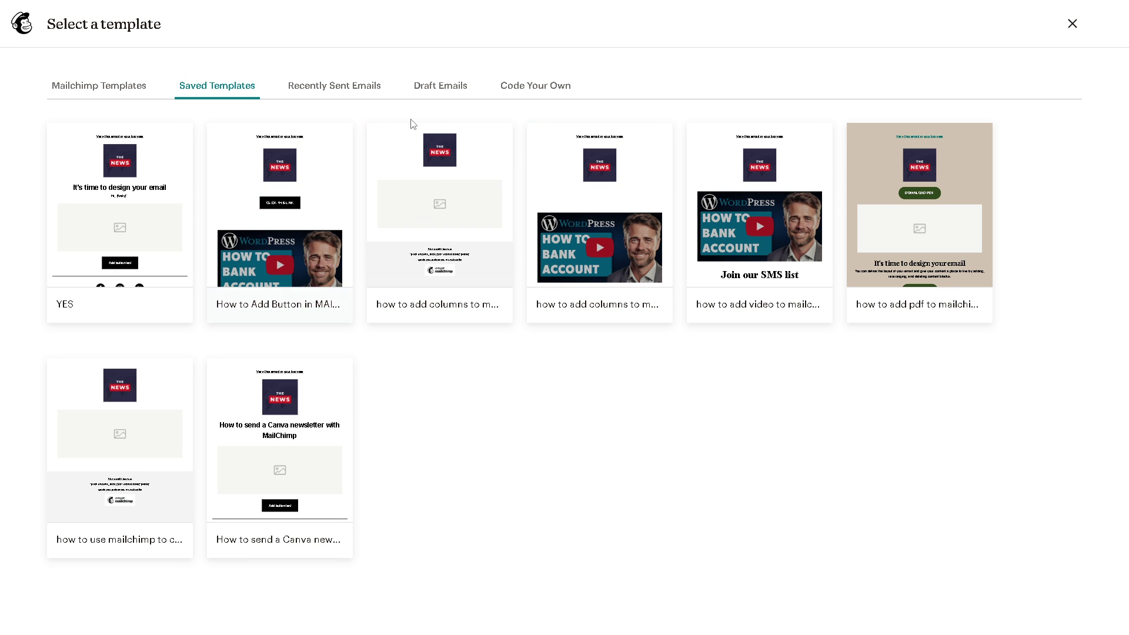
# Return to Mailchimp Templates and apply the Start from scratch layout
pyautogui.click(131, 91)
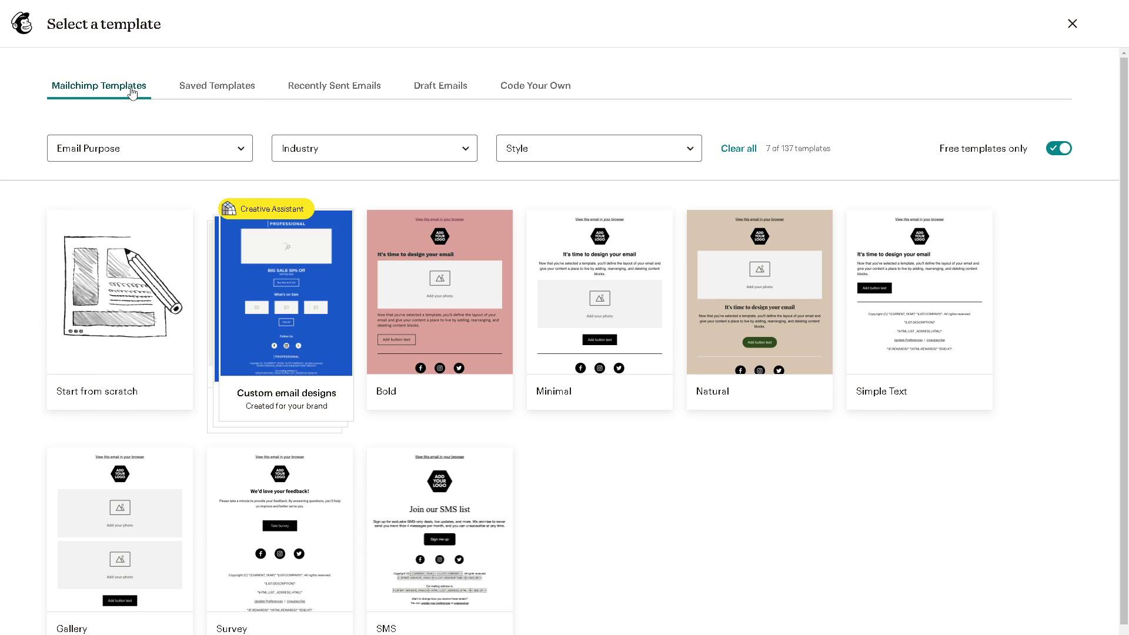
pyautogui.moveTo(121, 310)
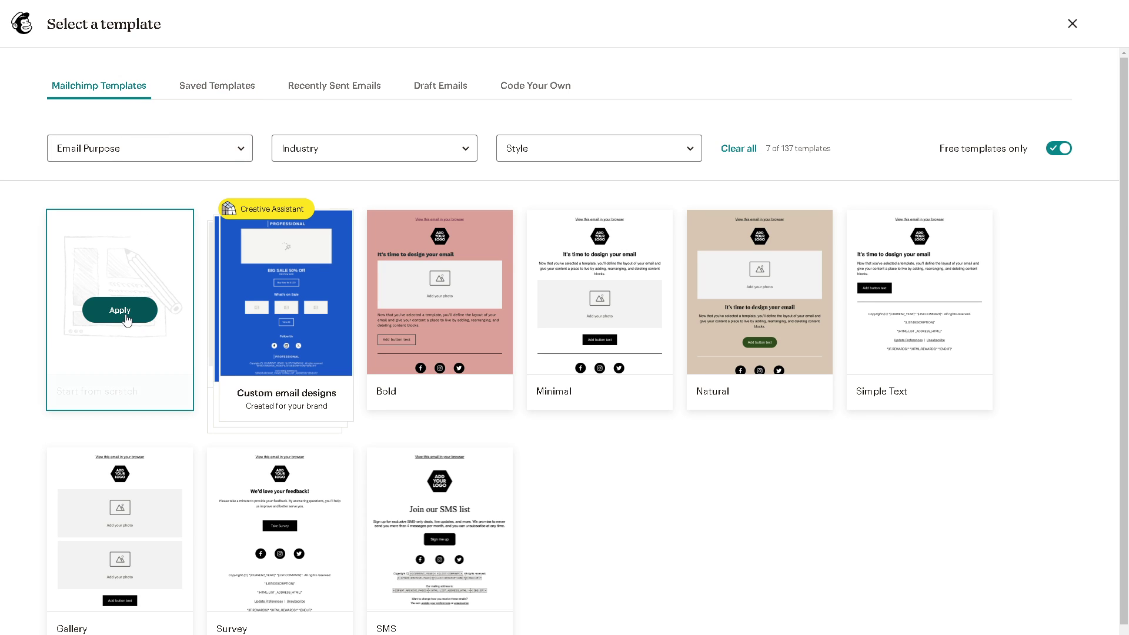
pyautogui.click(126, 316)
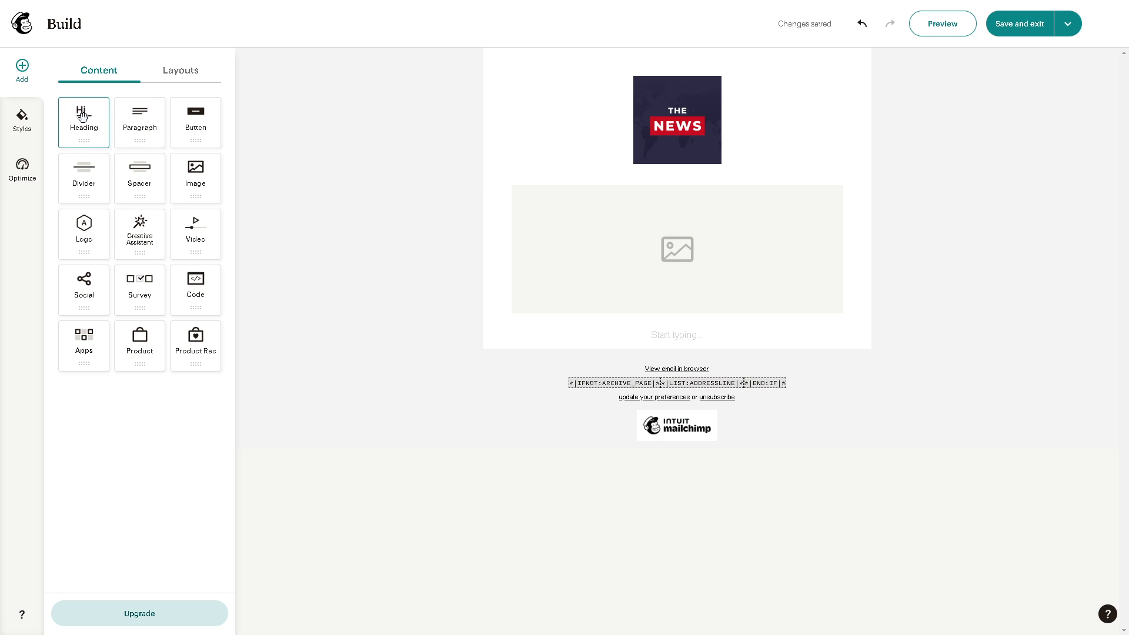
# Drop a Heading block below the logo, then edit the image's text and the heading
pyautogui.moveTo(82, 117)
pyautogui.mouseDown()
pyautogui.moveTo(349, 163)
pyautogui.moveTo(593, 180)
pyautogui.mouseUp()
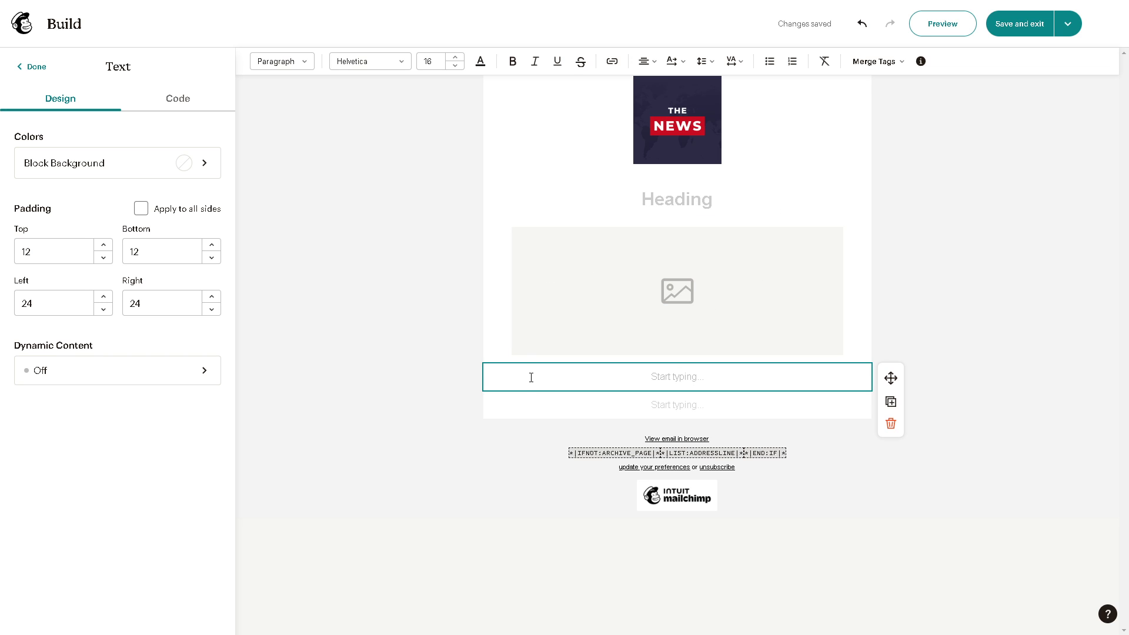
pyautogui.write('hjuhnunn')
pyautogui.write('ufd')
pyautogui.click(642, 375)
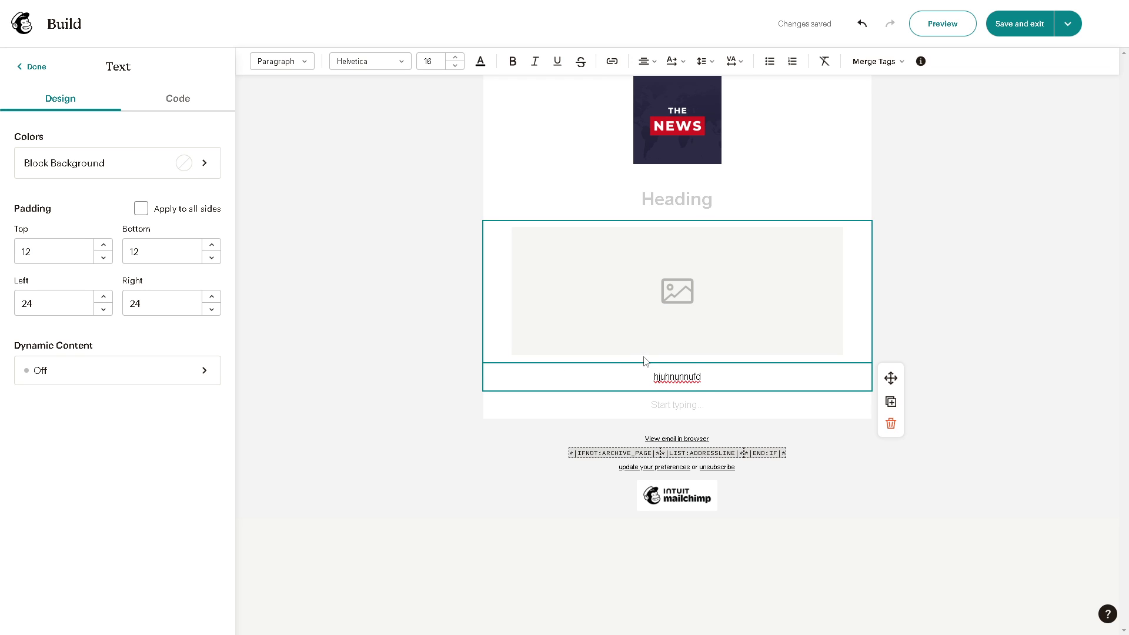
pyautogui.click(652, 198)
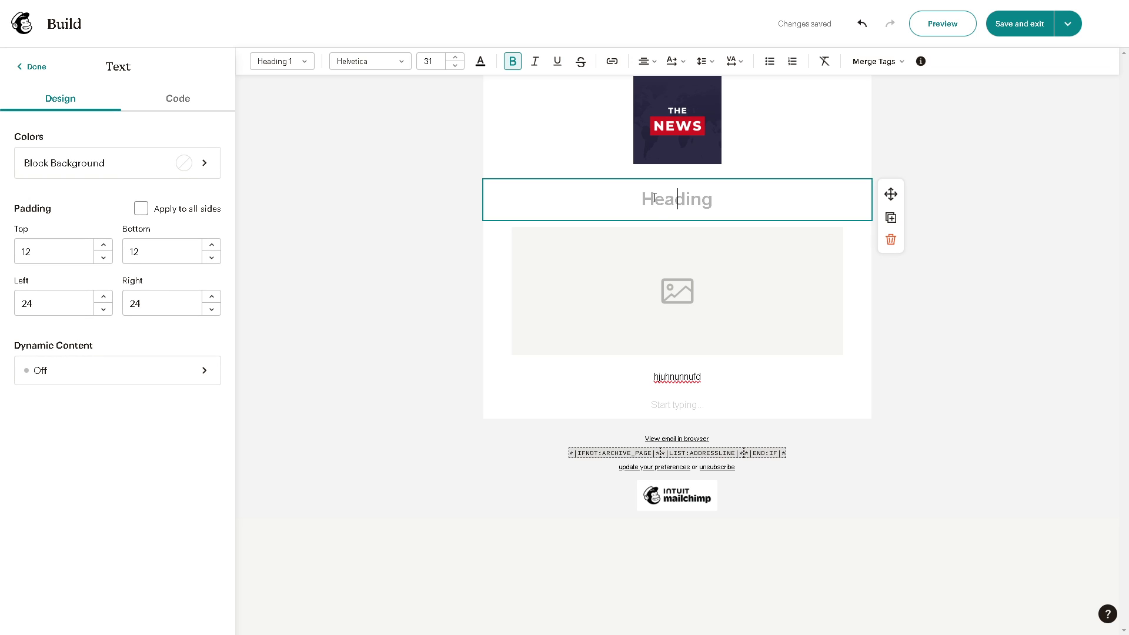
pyautogui.write('gfhfghgfh')
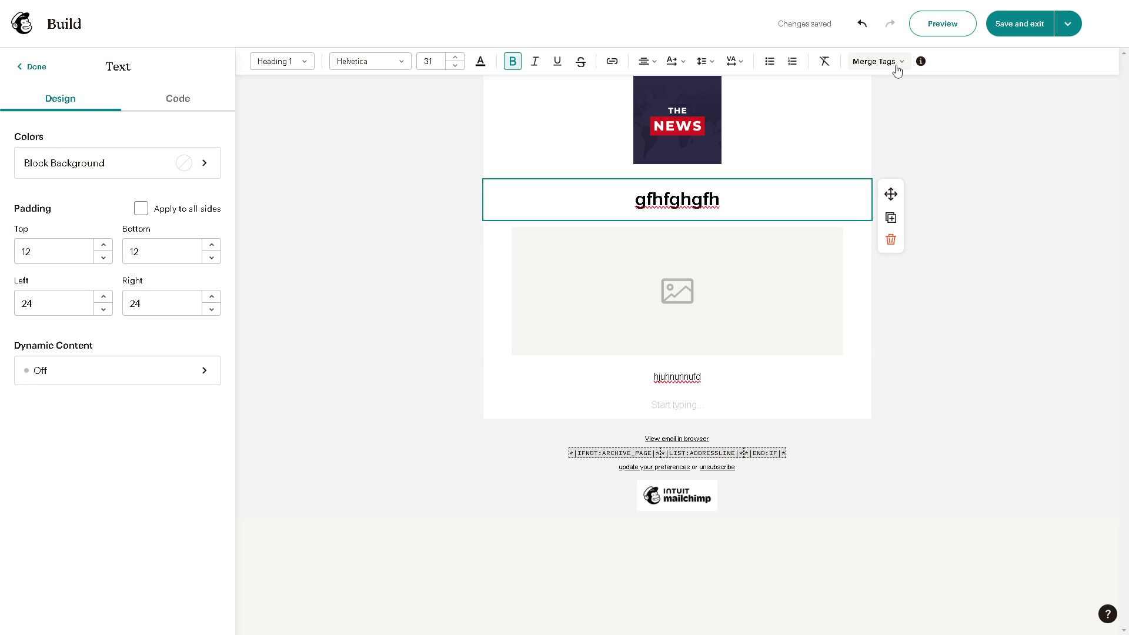
pyautogui.click(176, 99)
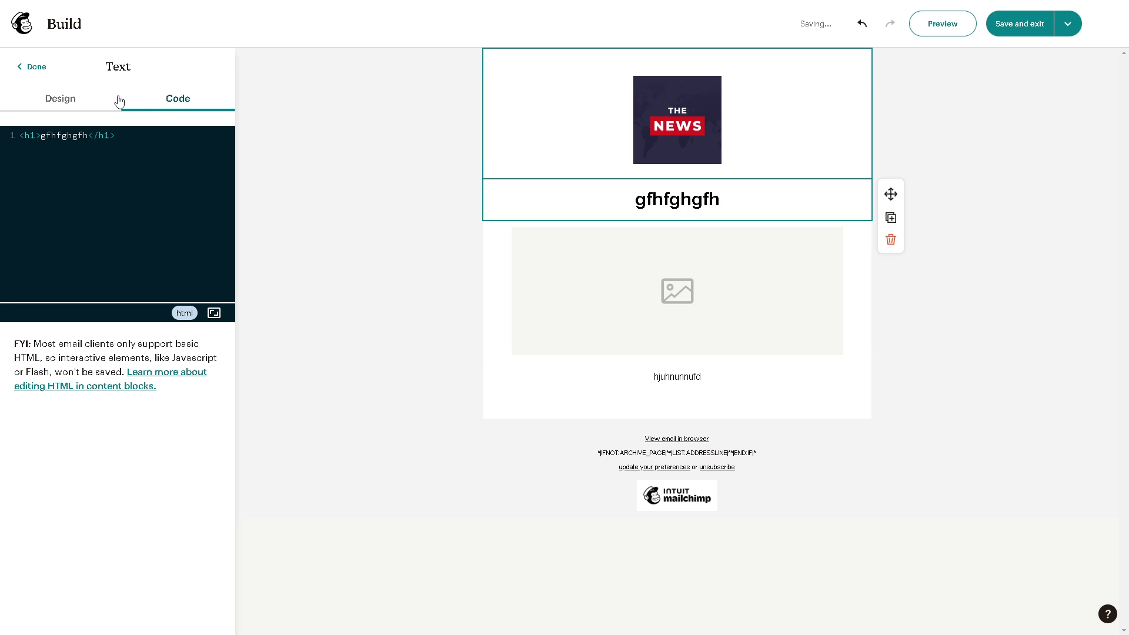
pyautogui.click(65, 102)
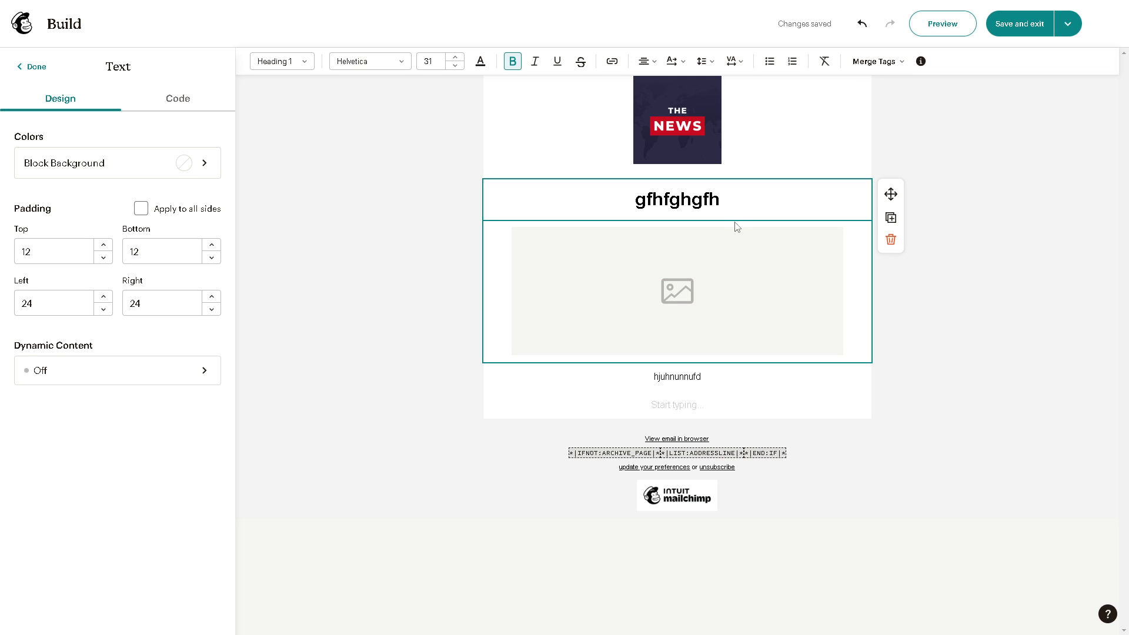
pyautogui.click(748, 209)
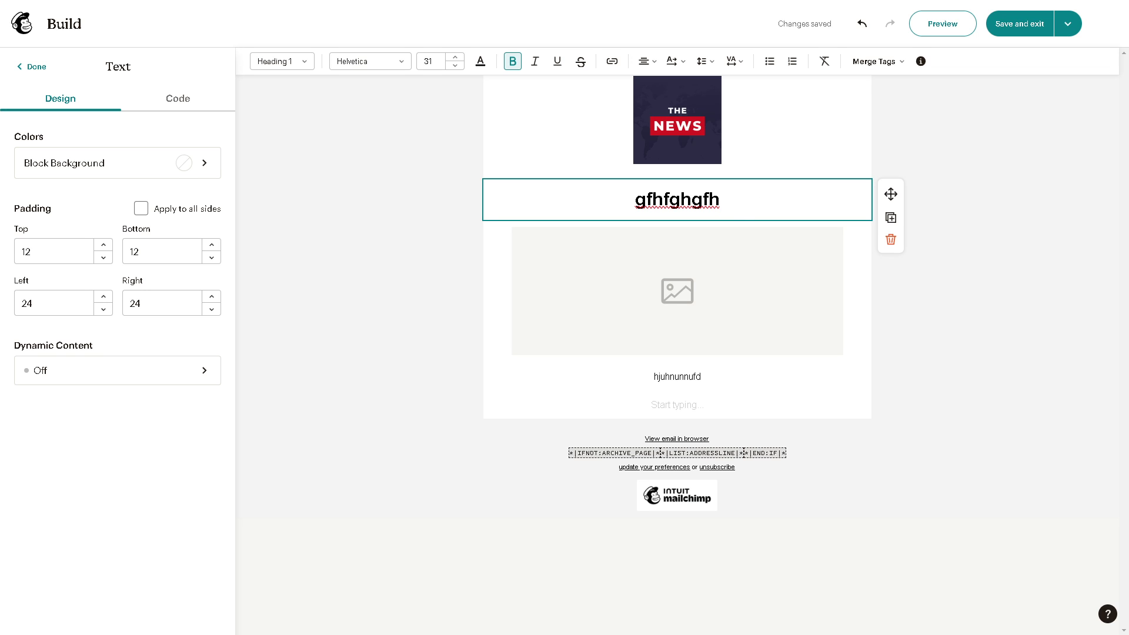
# Replace the heading's filler with the pasted line 'How to add anchor links in mailchimp'
pyautogui.click(786, 184)
pyautogui.doubleClick(753, 190)
pyautogui.press('BackSpace')
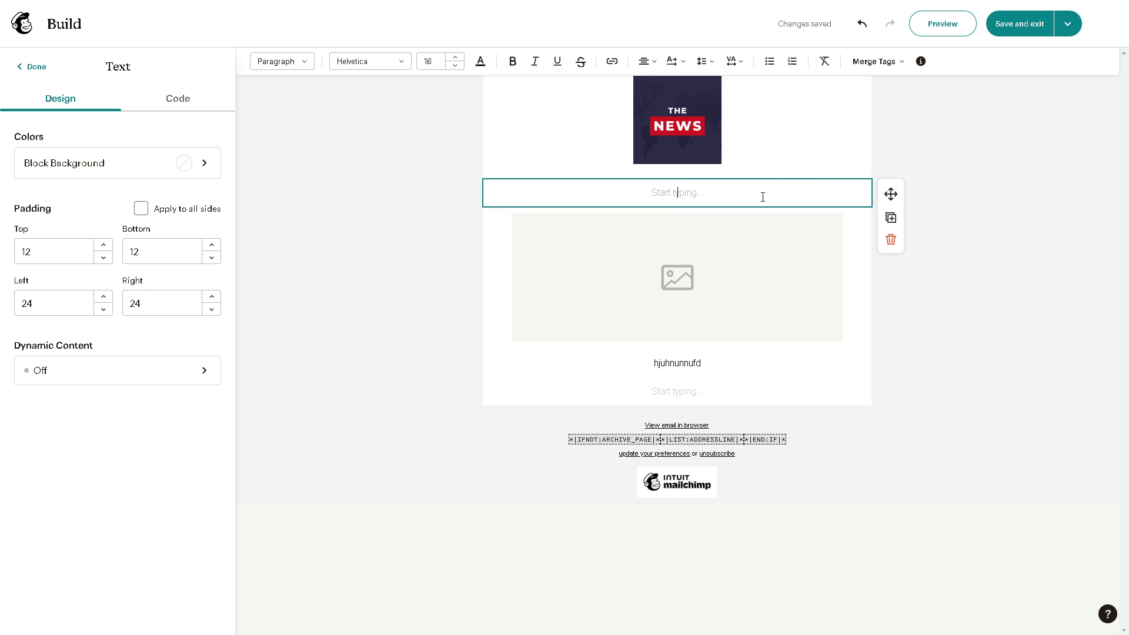
pyautogui.write('How to add anchor links in mailchimp')
pyautogui.moveTo(785, 197); pyautogui.dragTo(587, 189)
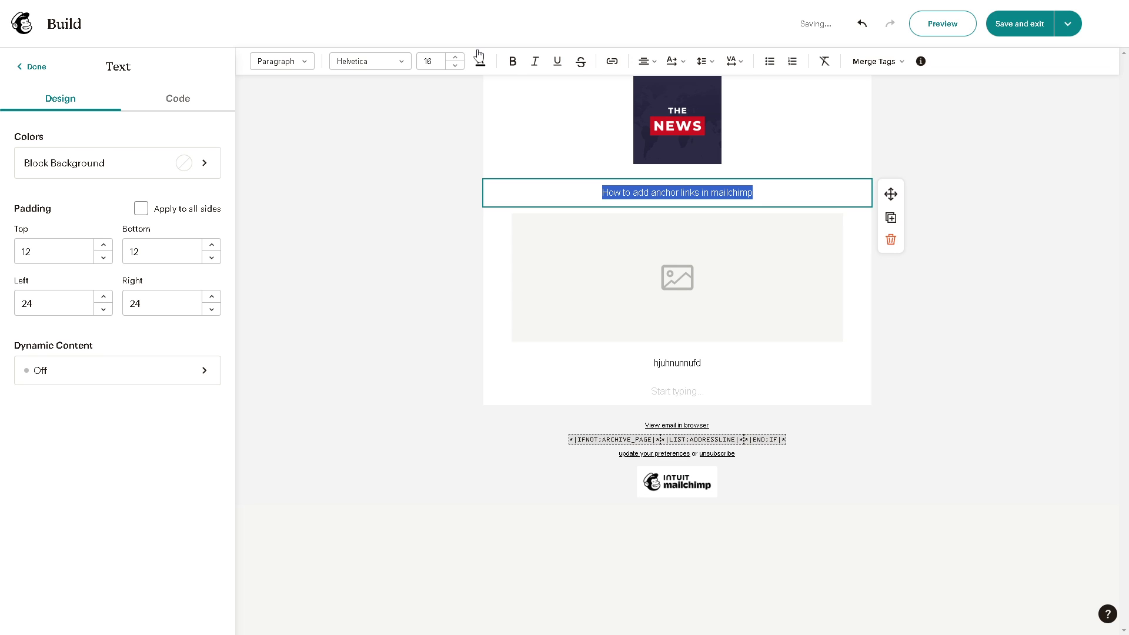
pyautogui.rightClick(759, 196)
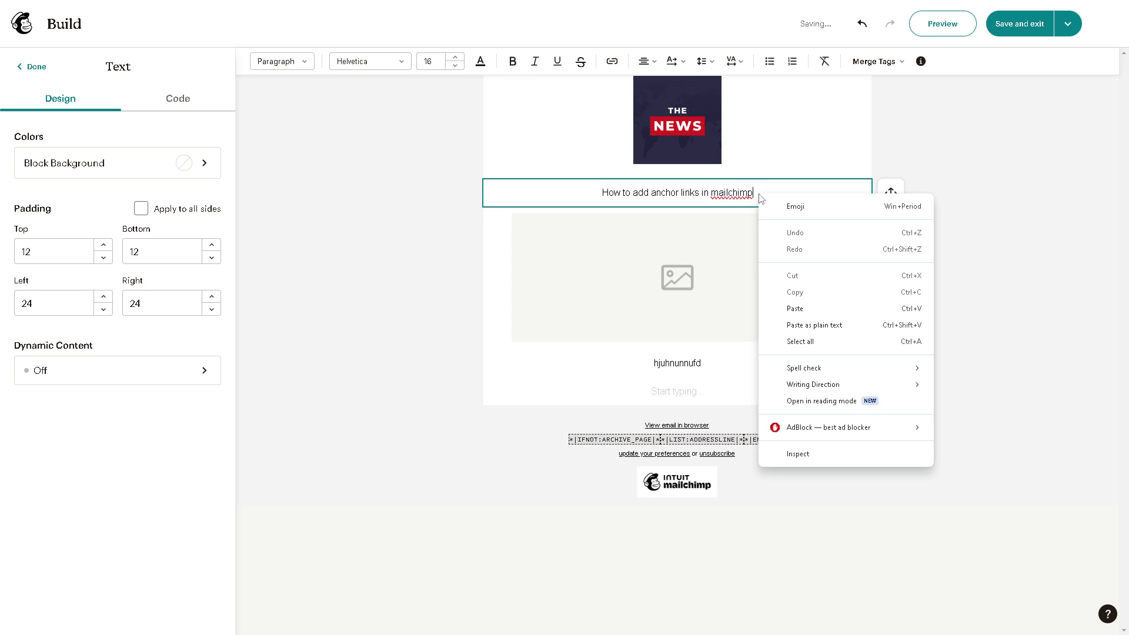
pyautogui.click(418, 234)
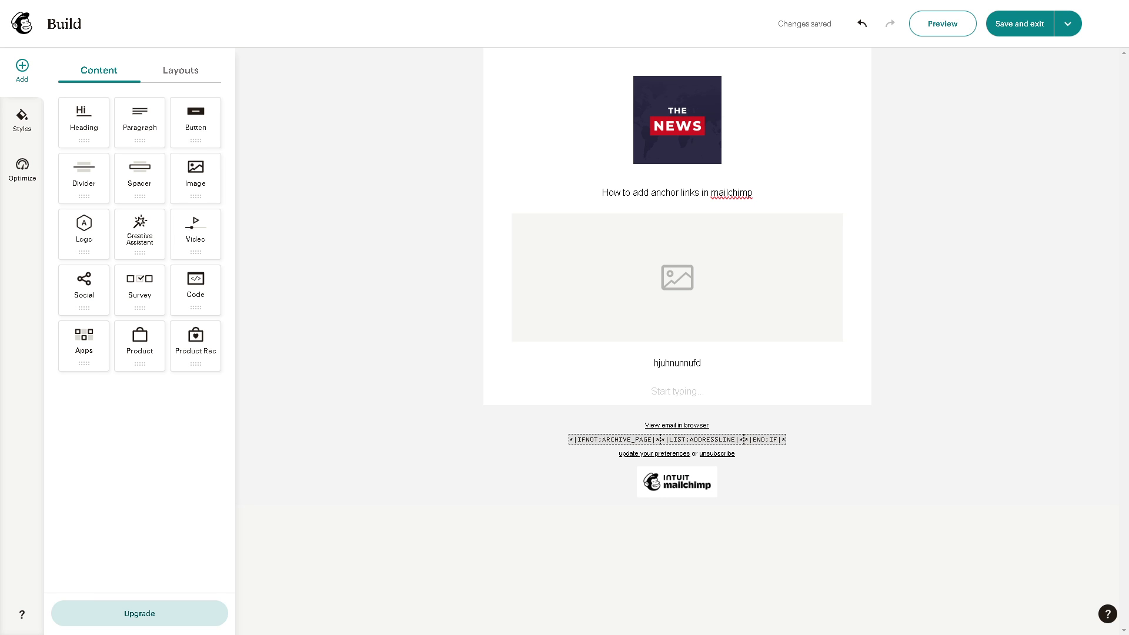